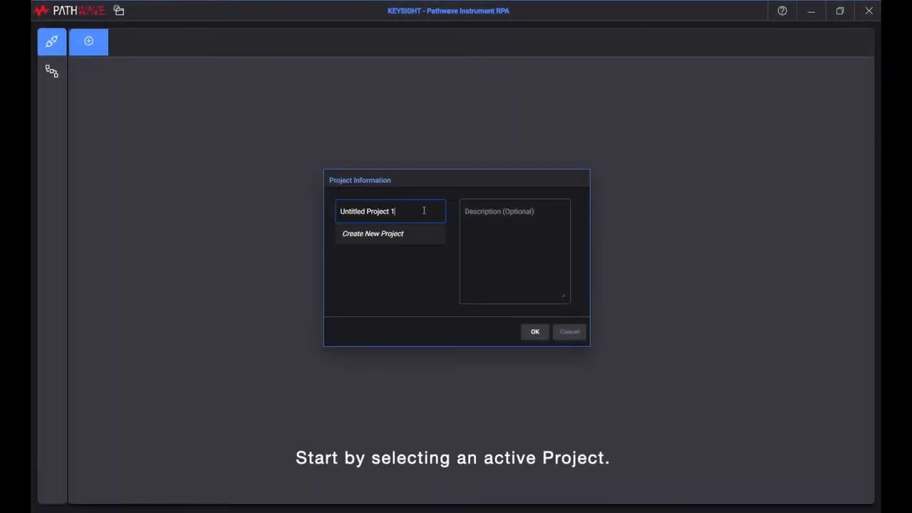
- Accept the default project name, try VNC, URL and EXE, then select RDP as the connection type
left_click(540, 334)
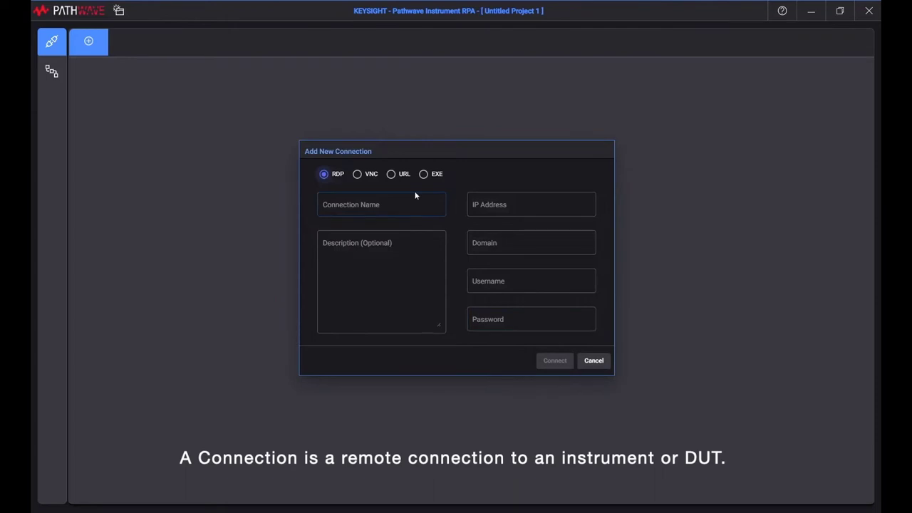
left_click(358, 175)
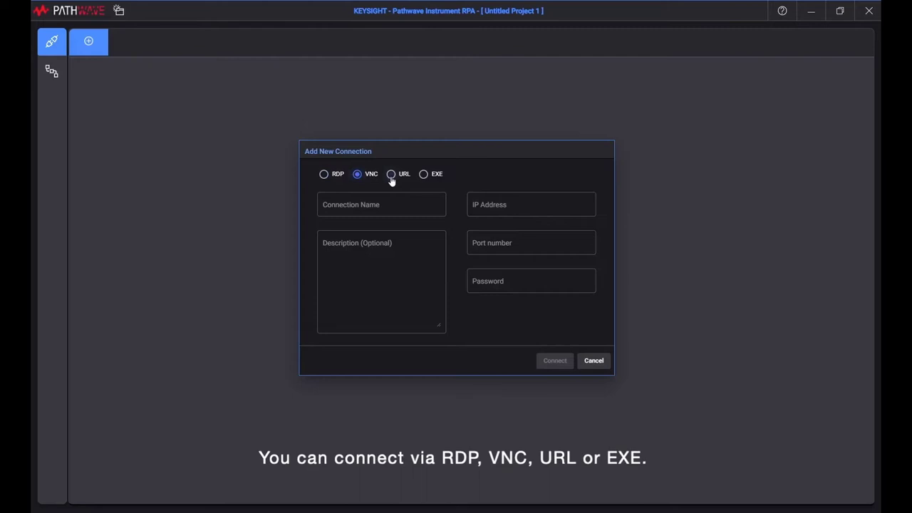
left_click(391, 178)
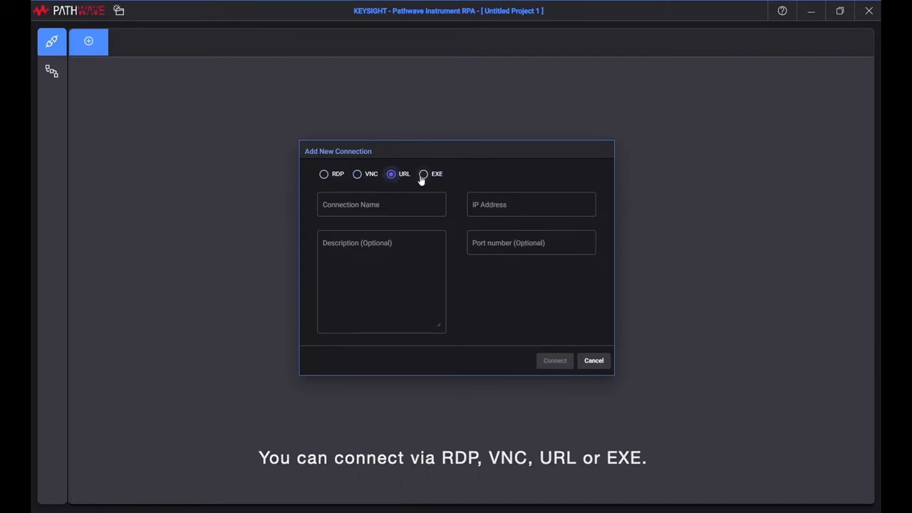
left_click(422, 177)
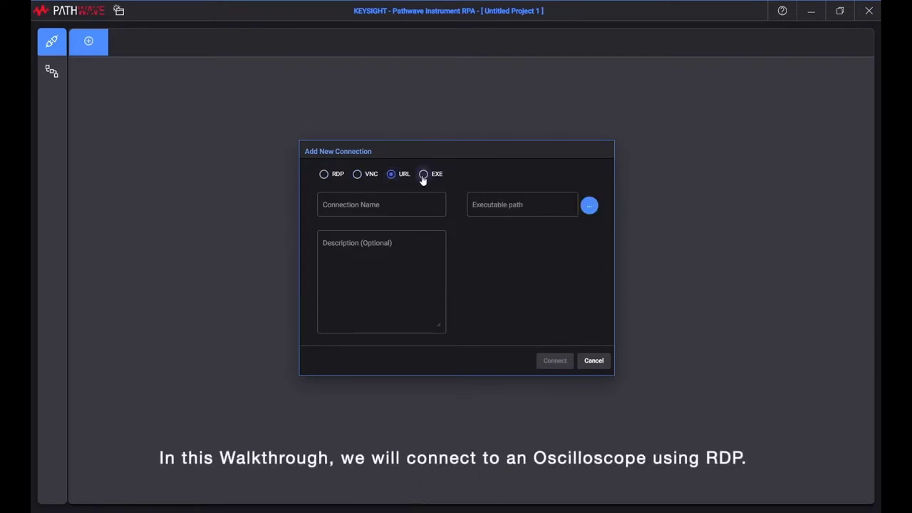
left_click(324, 173)
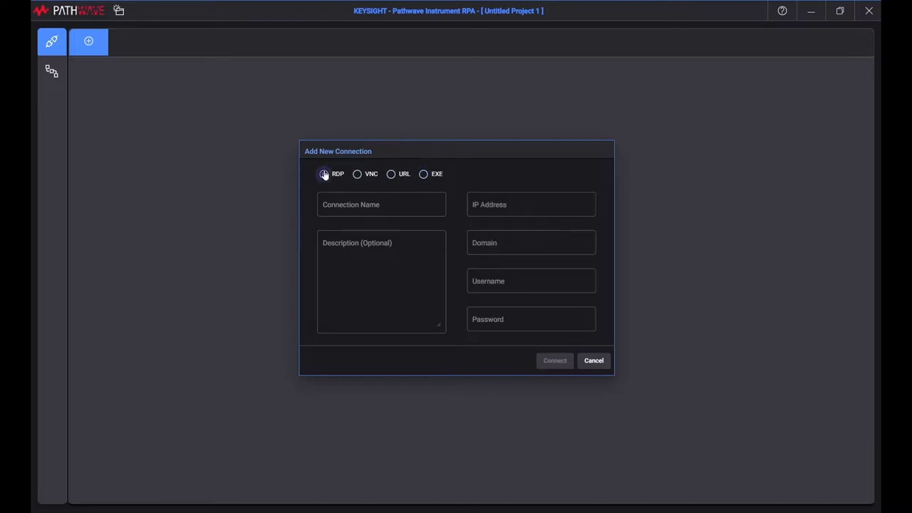
- Enter connection name Scope and IP 10.15.85.228, then connect to the oscilloscope
left_click(349, 204)
type("Scope")
left_click(494, 205)
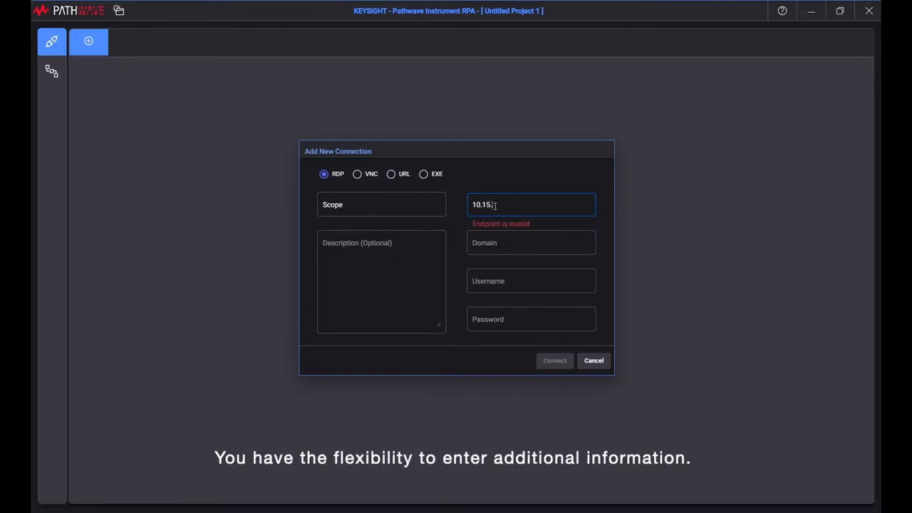
type("10.15.85.228")
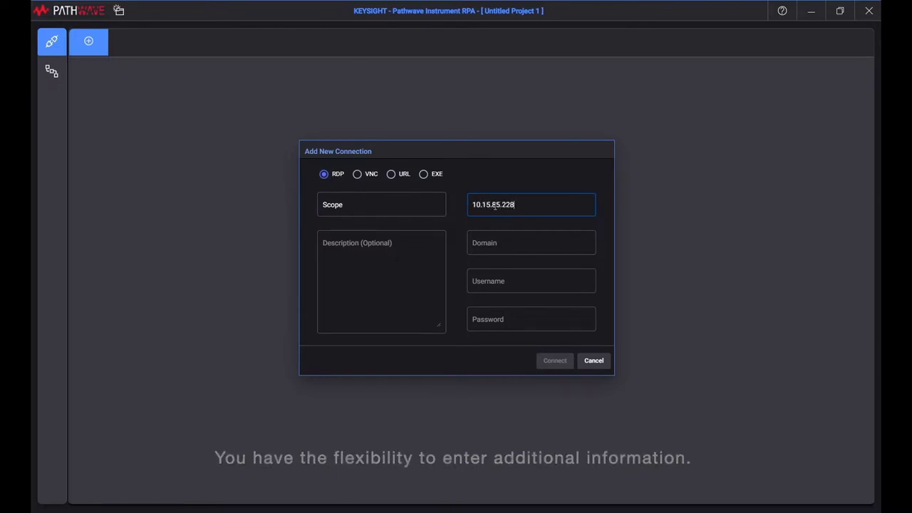
left_click(510, 284)
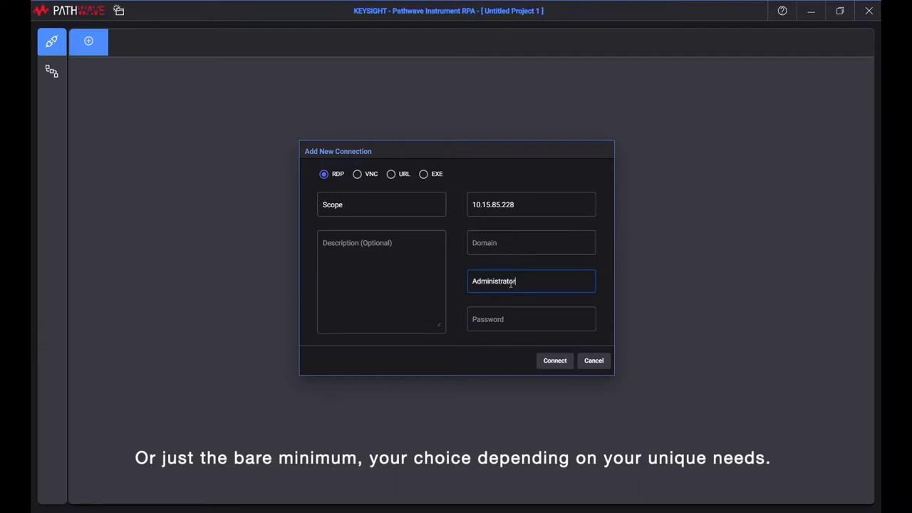
left_click(550, 364)
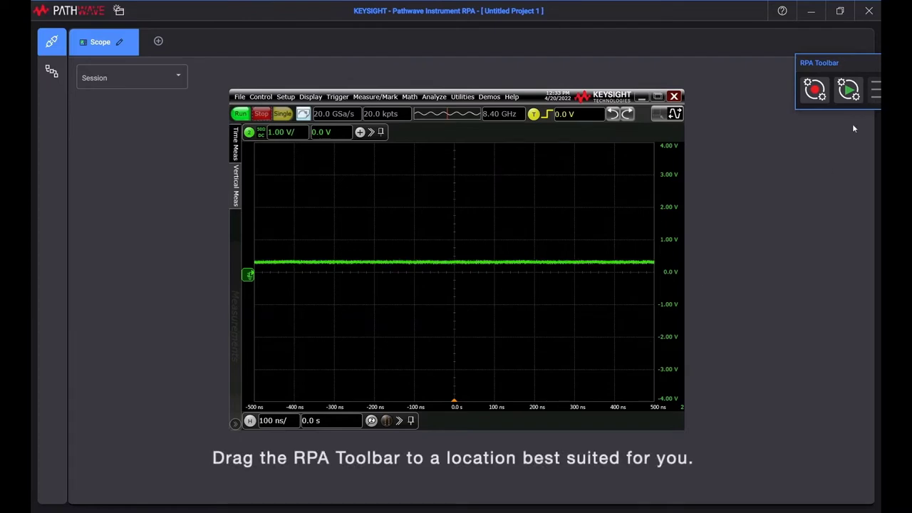
- Move the RPA Toolbar beside the scope, start recording, and run Control > Default Setup
left_click_drag(863, 63, 801, 84)
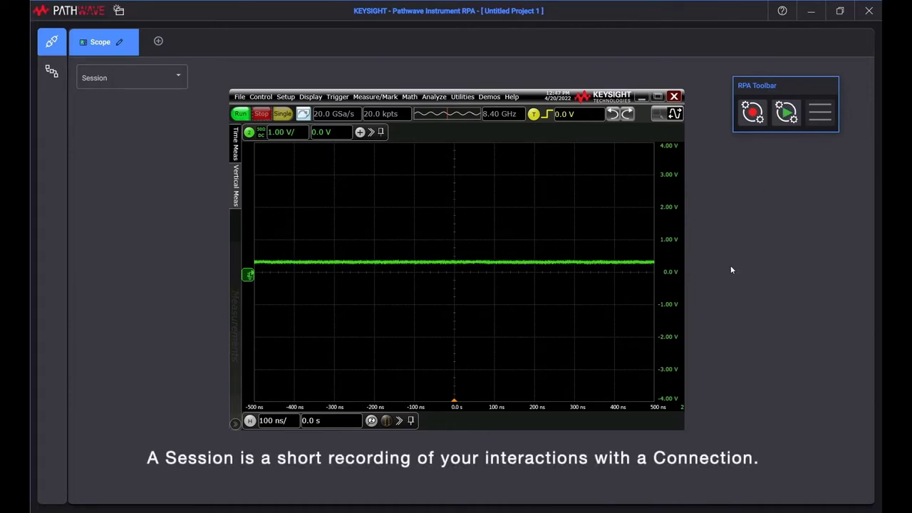
left_click(754, 114)
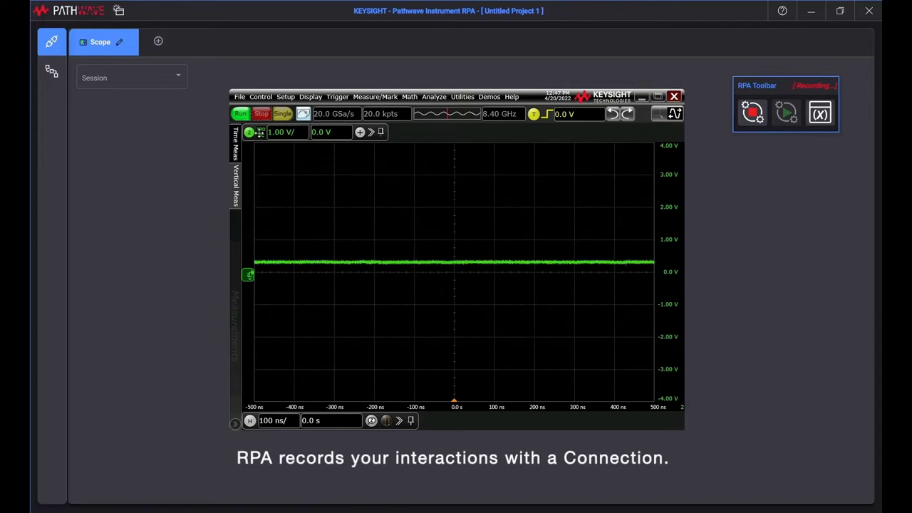
left_click(240, 97)
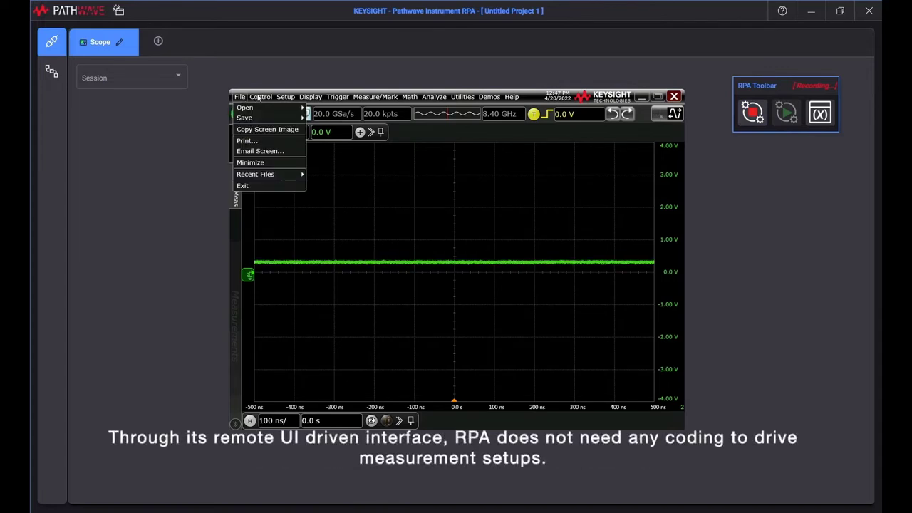
left_click(261, 97)
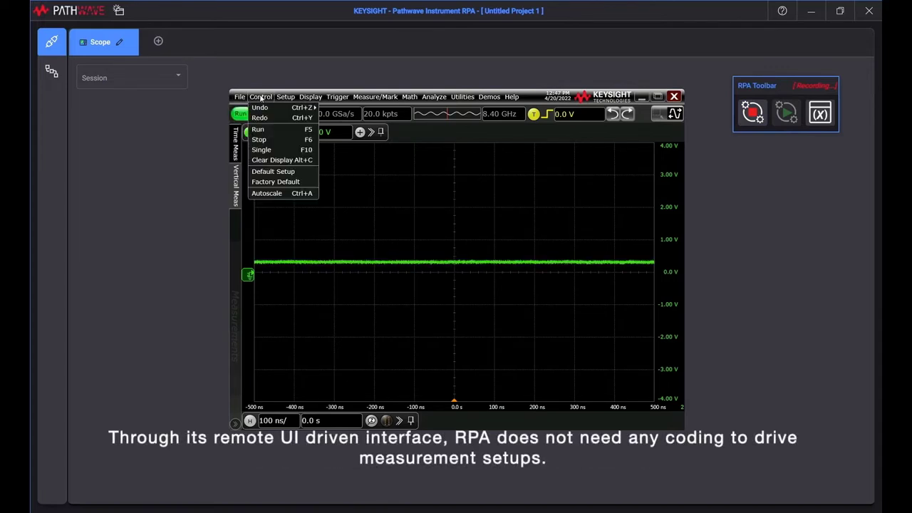
left_click(266, 173)
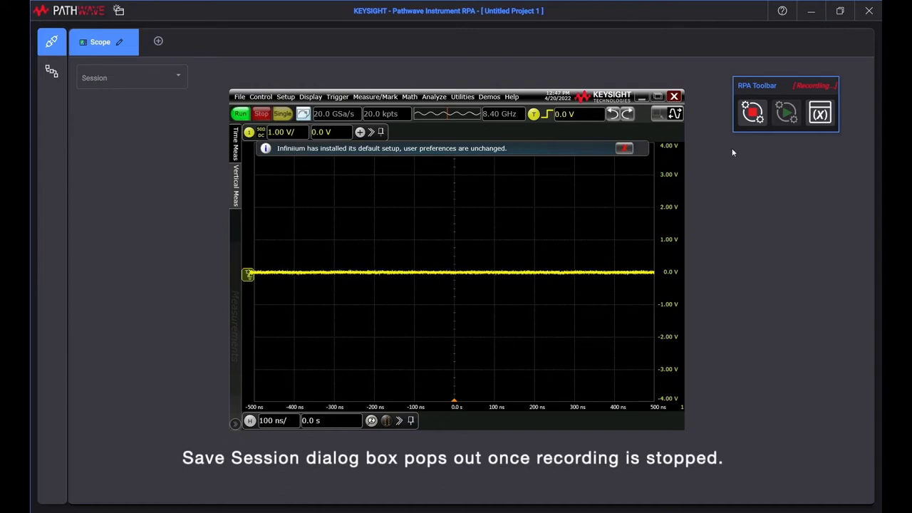
- Stop recording and save the session as 'Default Setup' with description 'Set to'
left_click(754, 115)
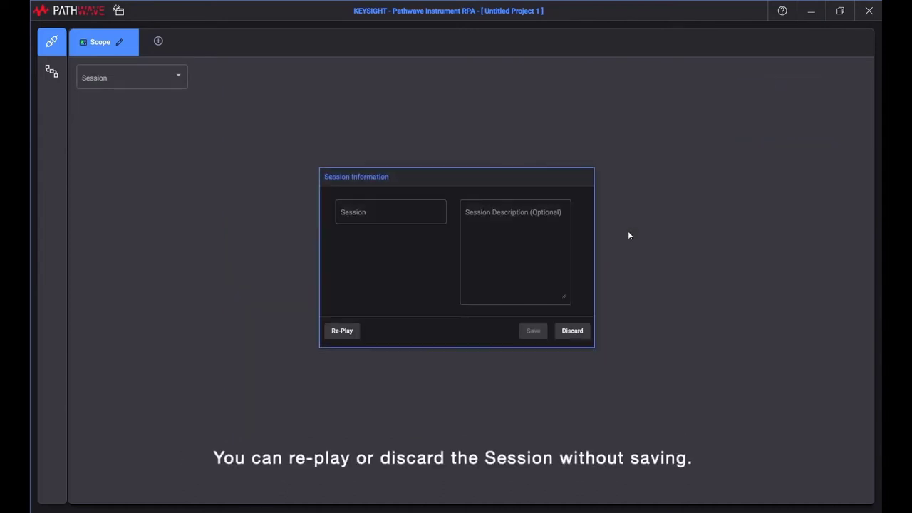
left_click(412, 216)
type("Default Setup")
left_click(514, 241)
type("Set to default")
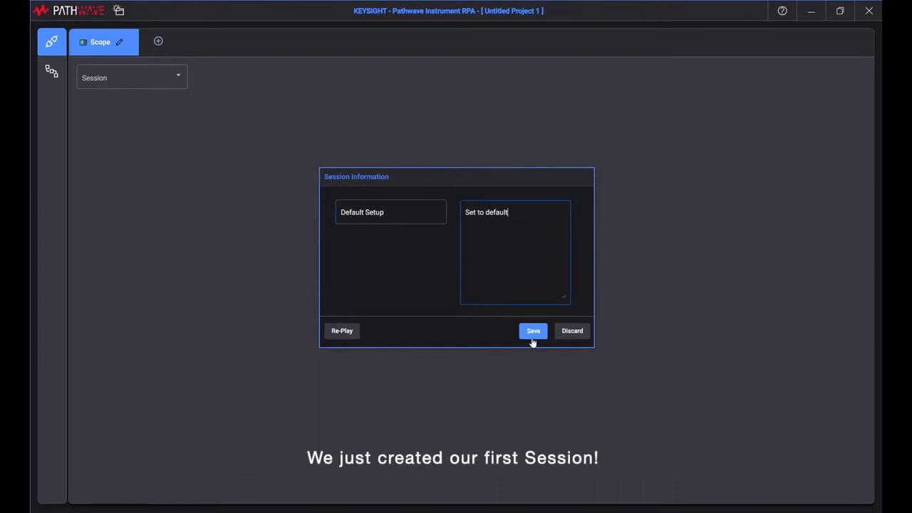
left_click(533, 332)
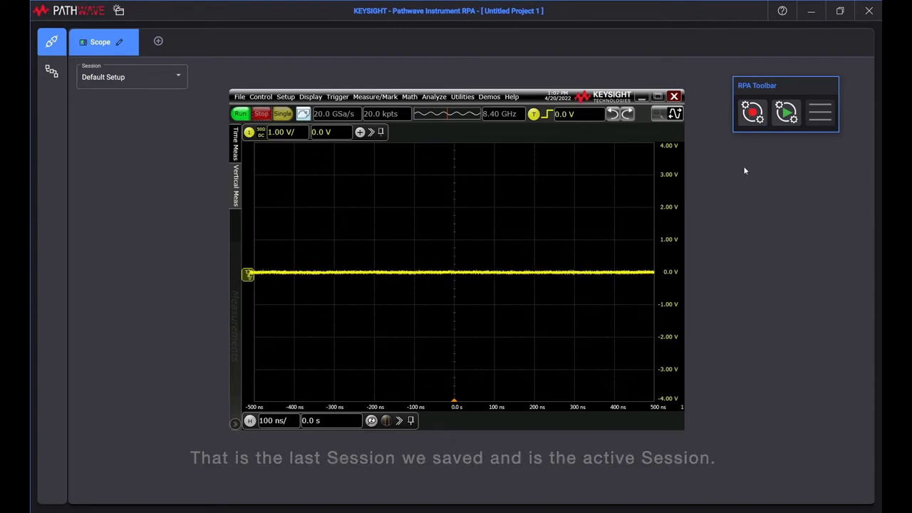
- Record a new session that turns channel 2 on in the scope's channel settings
left_click(753, 118)
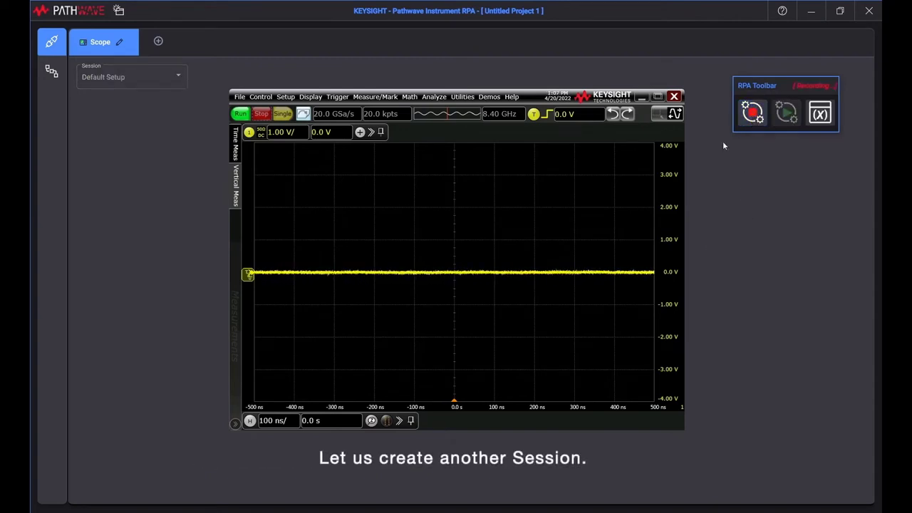
left_click(250, 133)
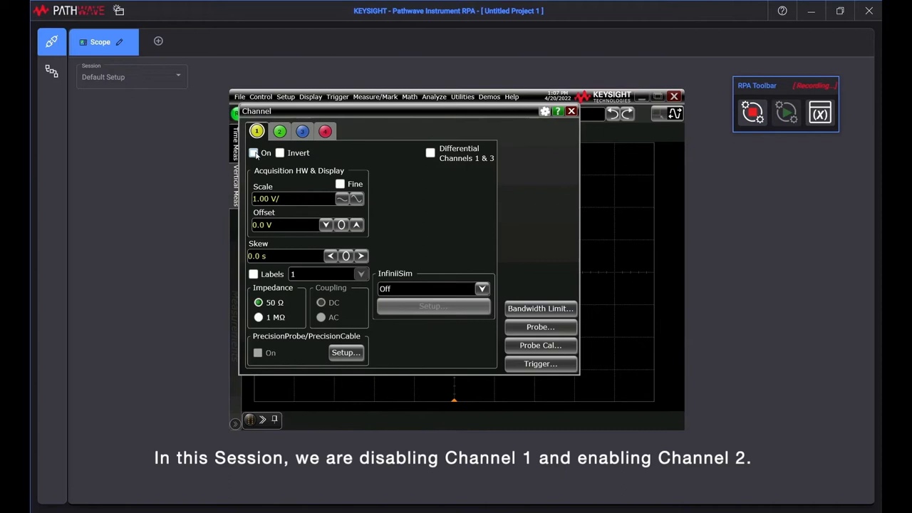
left_click(278, 133)
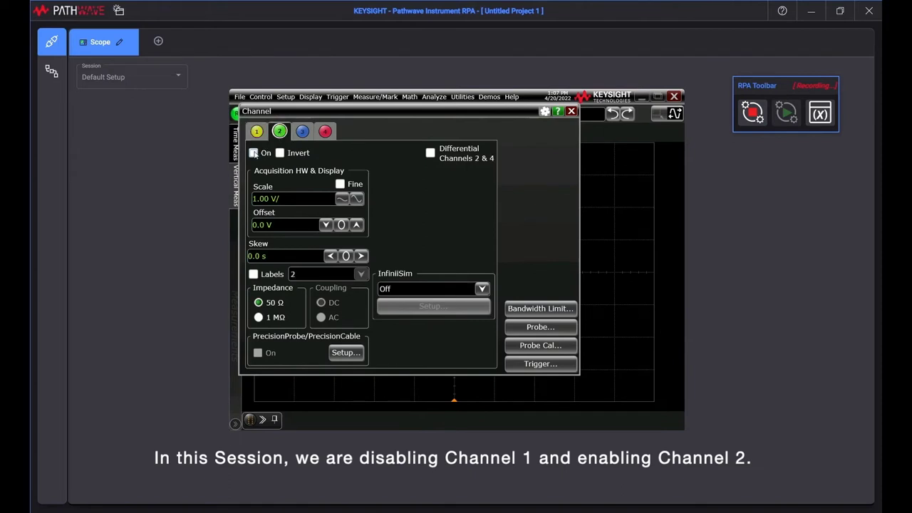
left_click(254, 153)
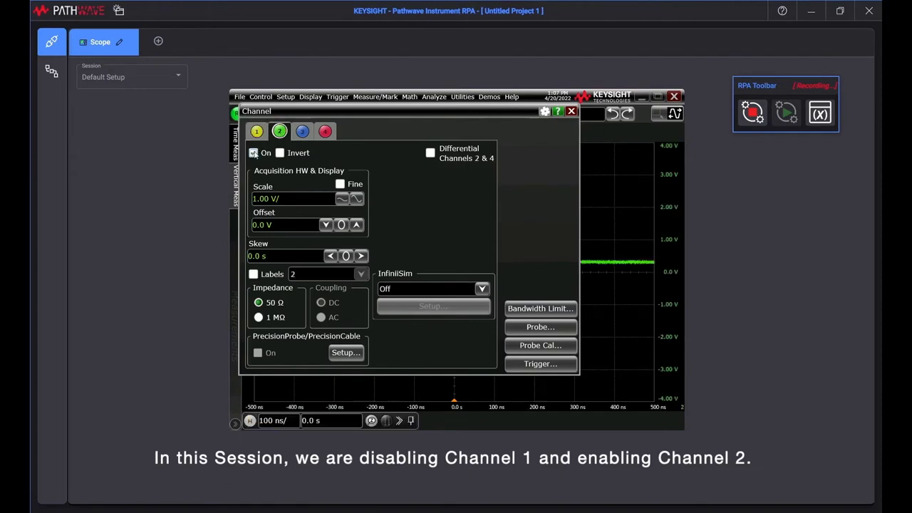
left_click(572, 113)
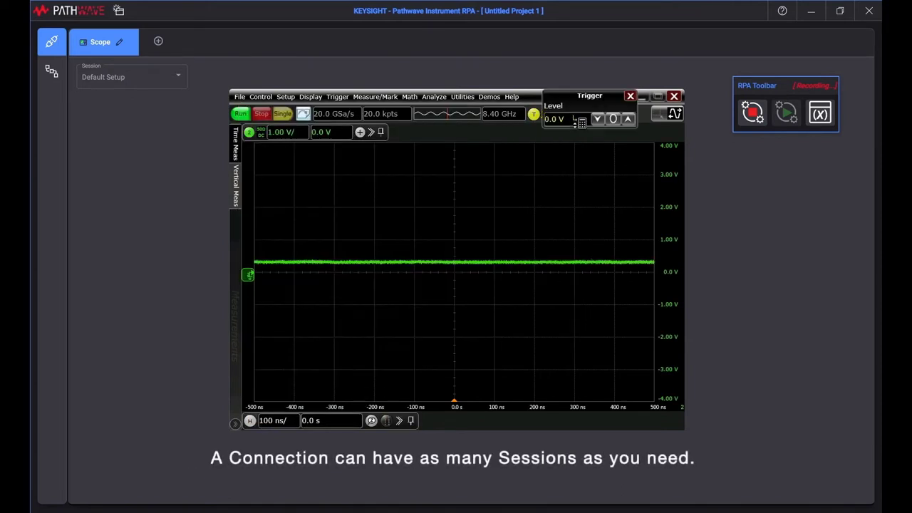
- Stop recording and save the session as TurnOnCh2, described 'Enabling Channel 2'
left_click(758, 118)
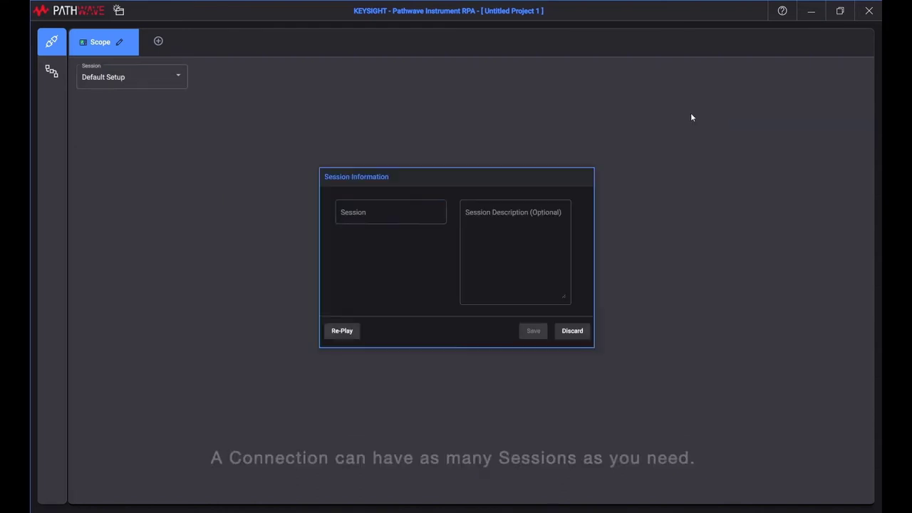
left_click(359, 214)
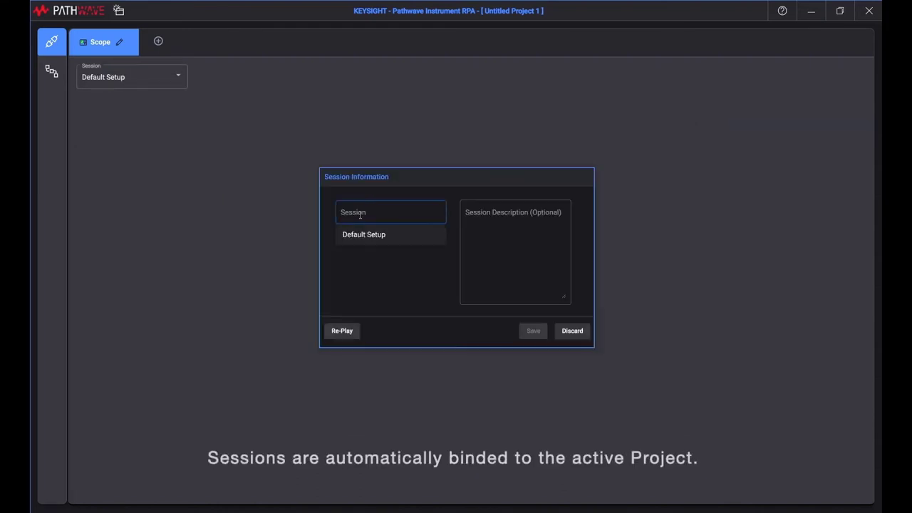
type("TurnOnCh2")
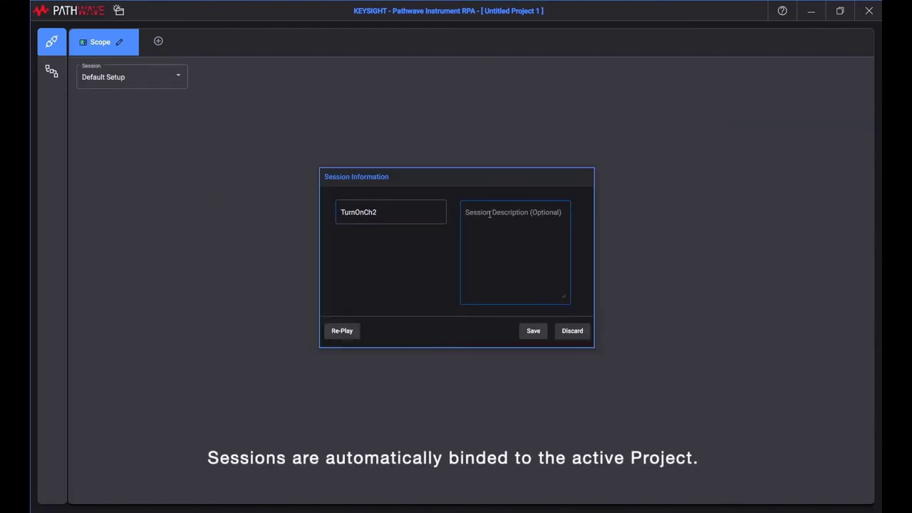
type("Enabling Channel 2")
left_click(536, 331)
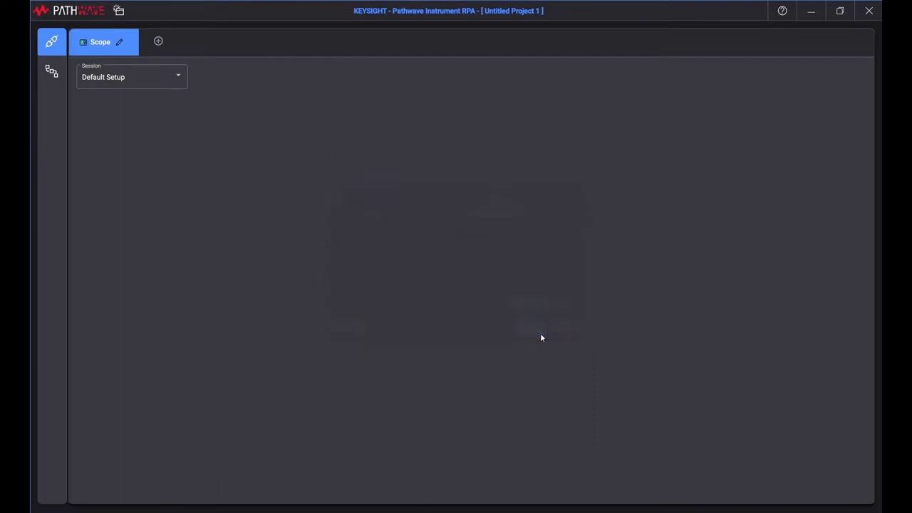
left_click(520, 249)
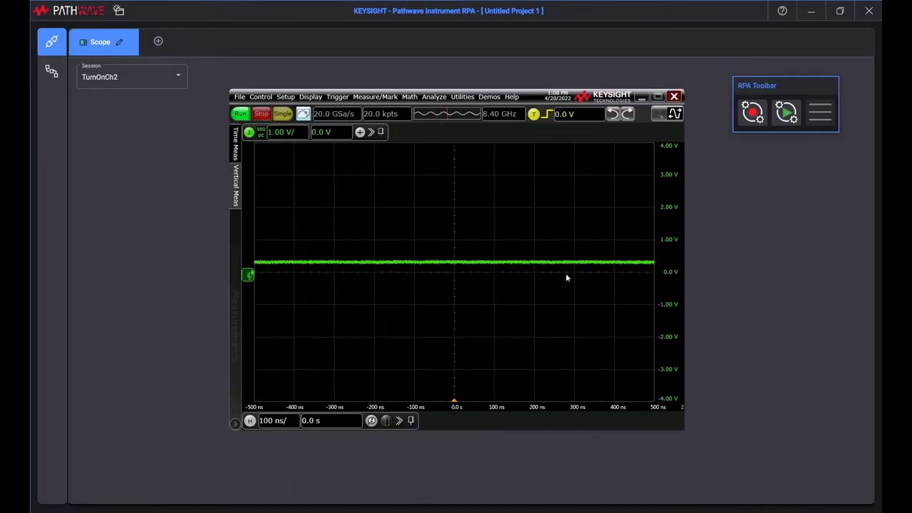
- Review TurnOnCh2's description, then select Default Setup and play it back on the scope
left_click(134, 81)
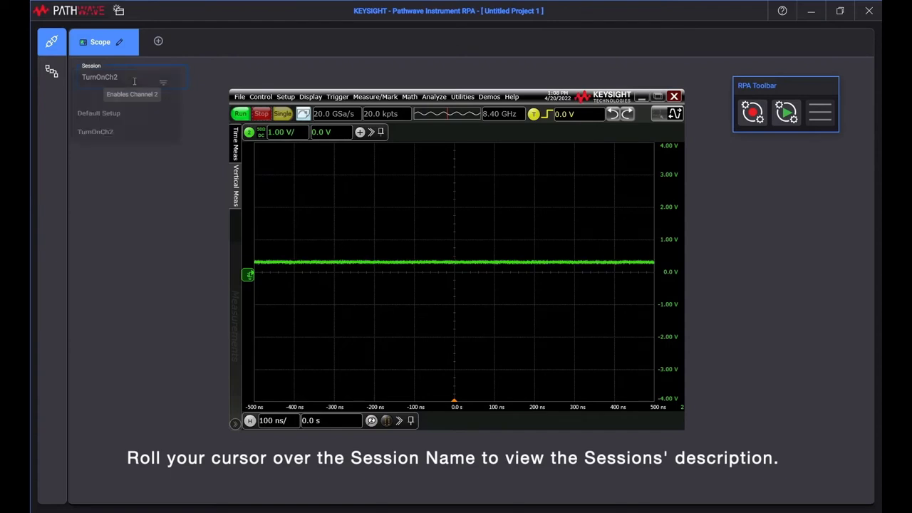
left_click(109, 141)
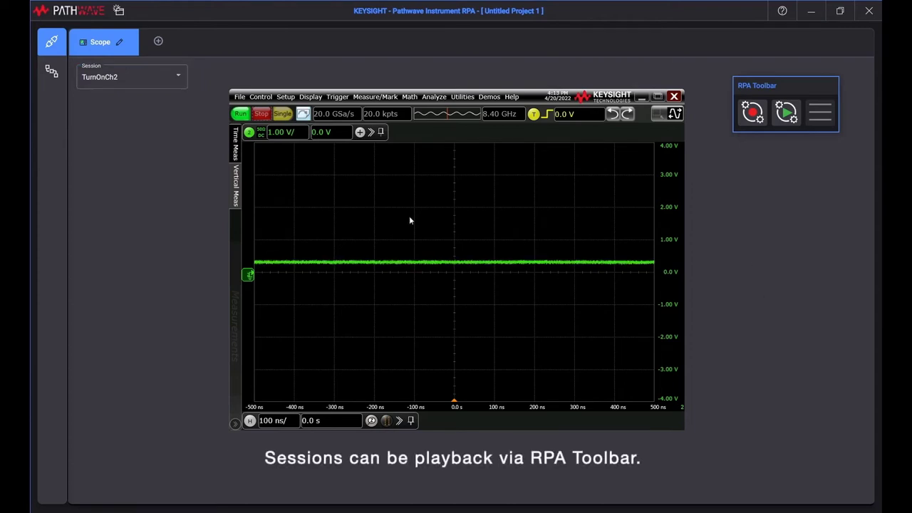
left_click(178, 78)
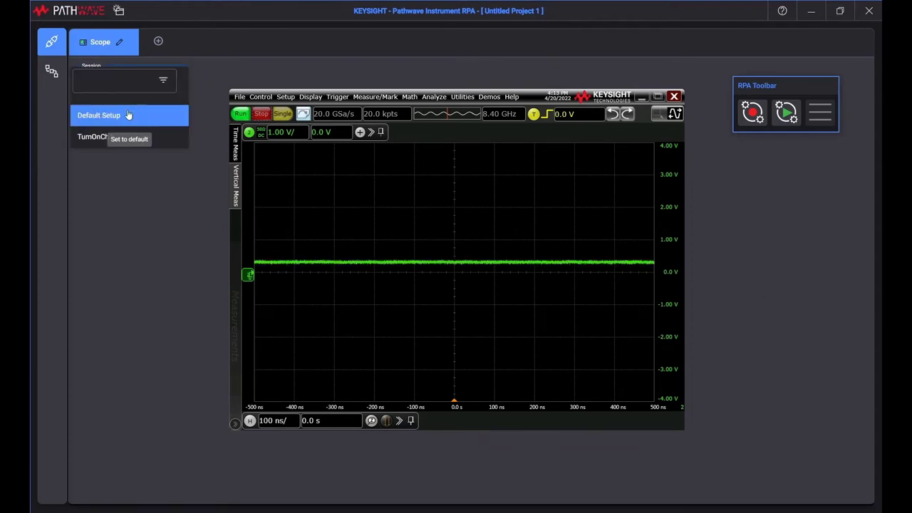
left_click(128, 114)
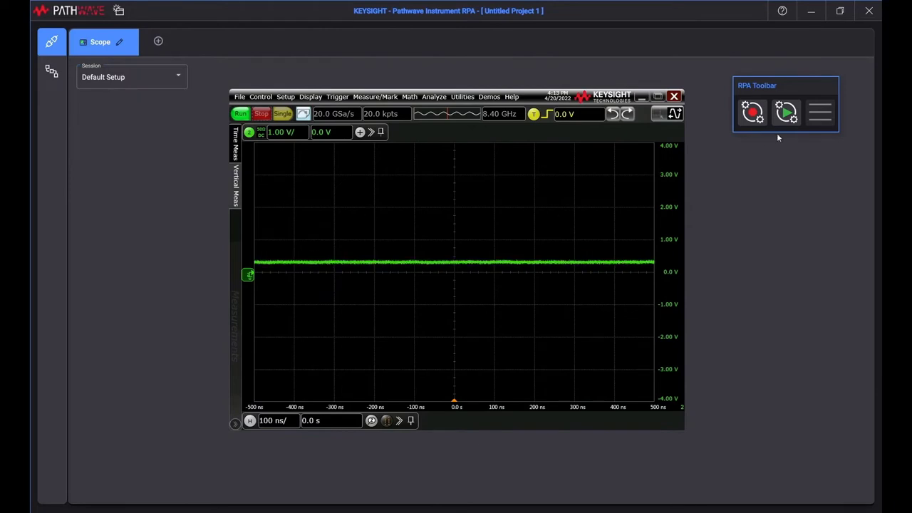
left_click(791, 114)
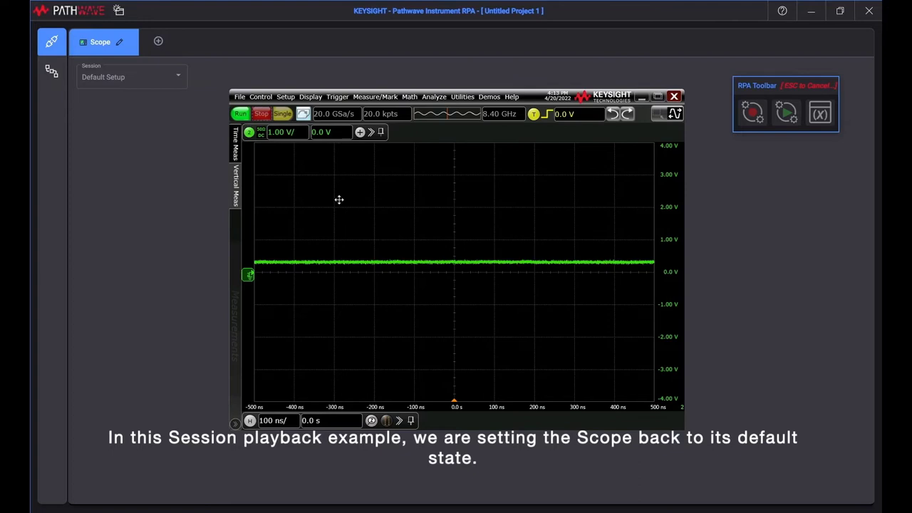
- Run File and Control > Default Setup on the scope during playback
left_click(240, 99)
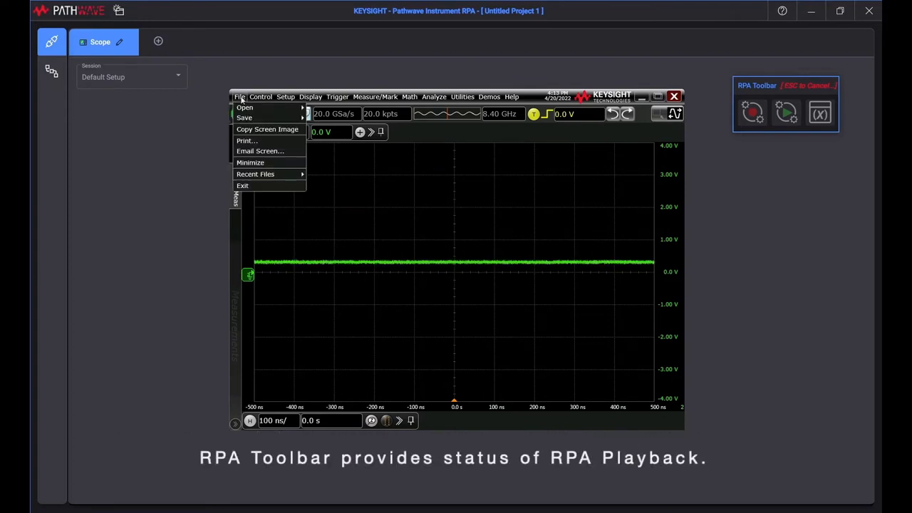
left_click(261, 97)
left_click(256, 171)
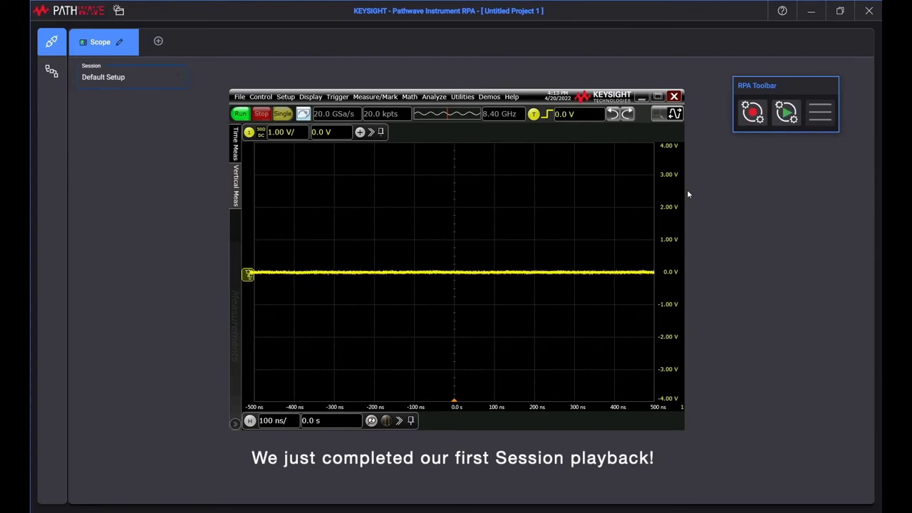
- Add a new FFT computed from channel 4, then open the workflow automation editor
left_click(411, 97)
mouse_move(431, 149)
left_click(522, 183)
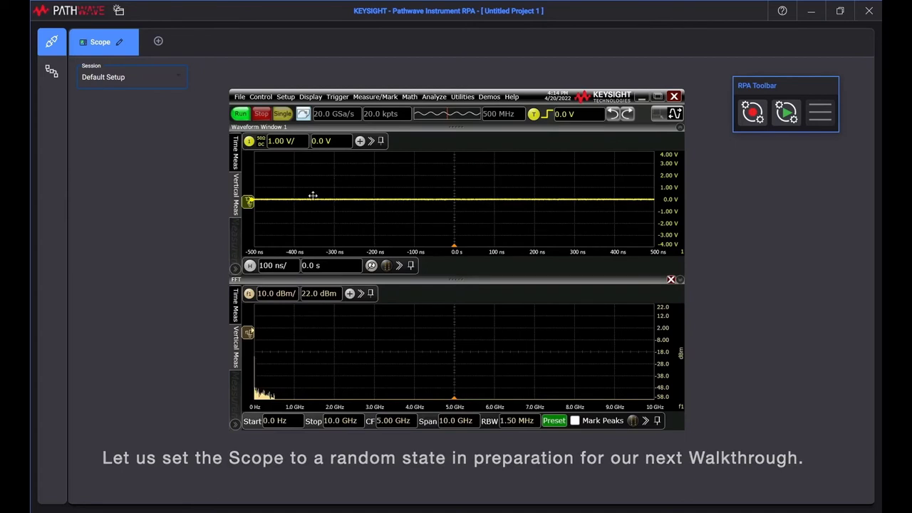
left_click(47, 78)
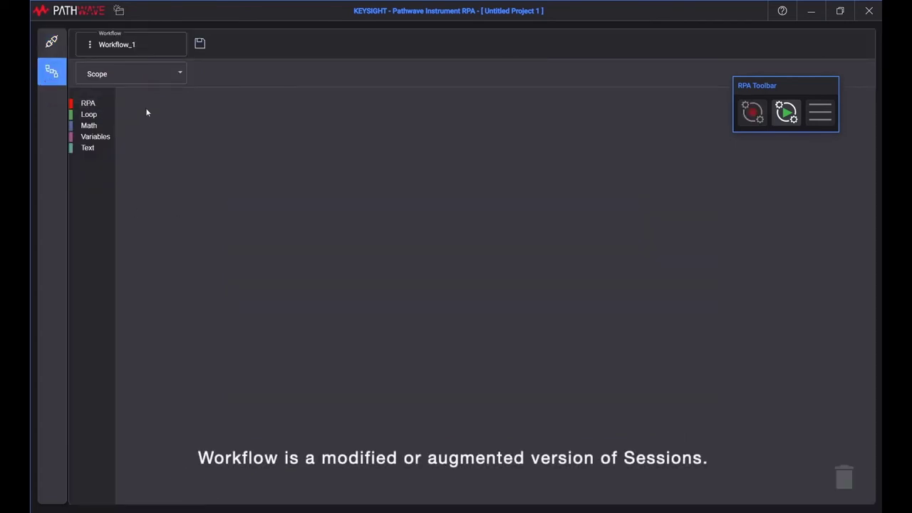
- Add Default Setup and TurnOnCh2 blocks, stack TurnOnCh2 beneath, and move the stack to the top
left_click(173, 79)
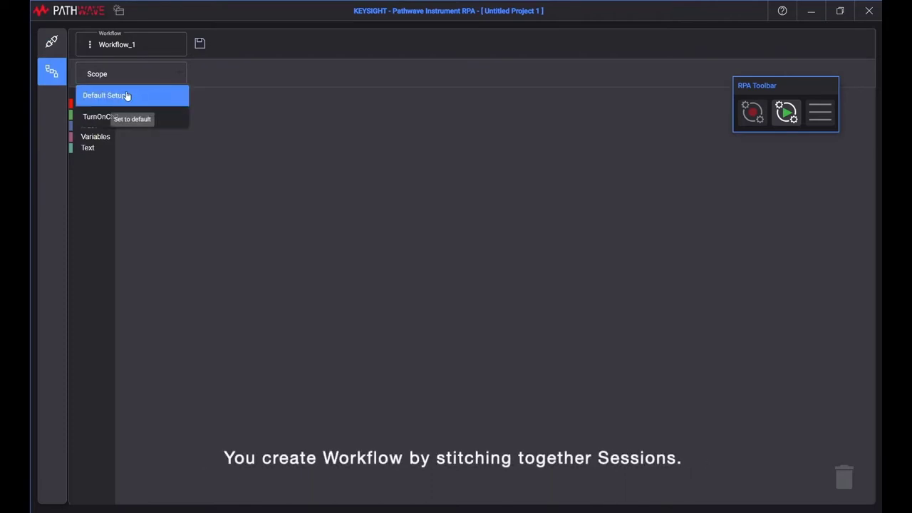
left_click(147, 95)
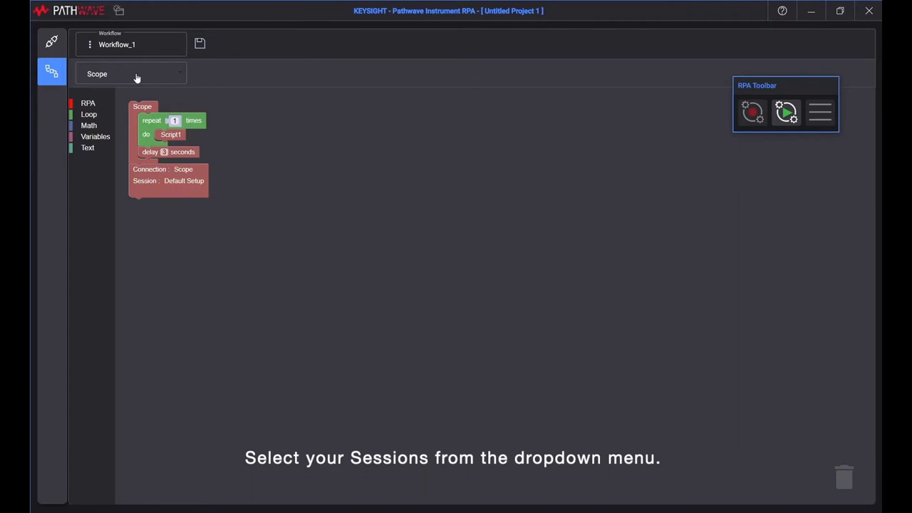
left_click(136, 76)
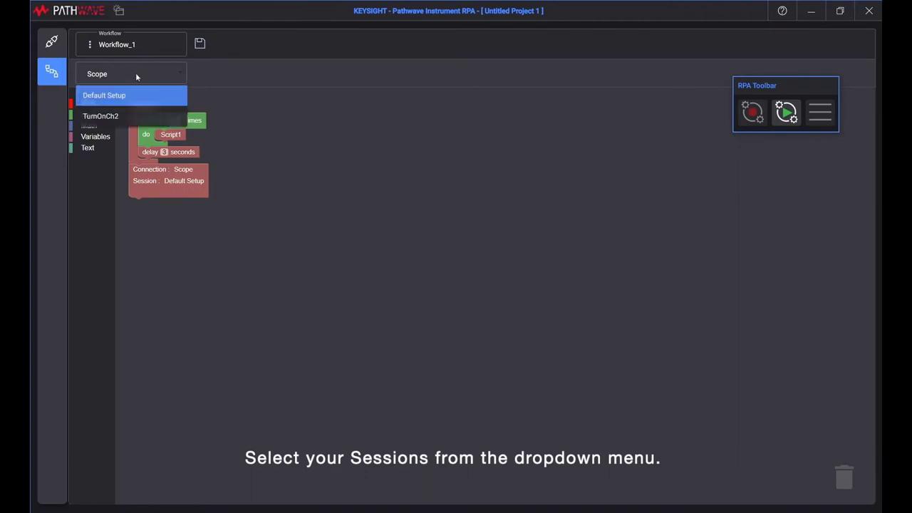
left_click(112, 120)
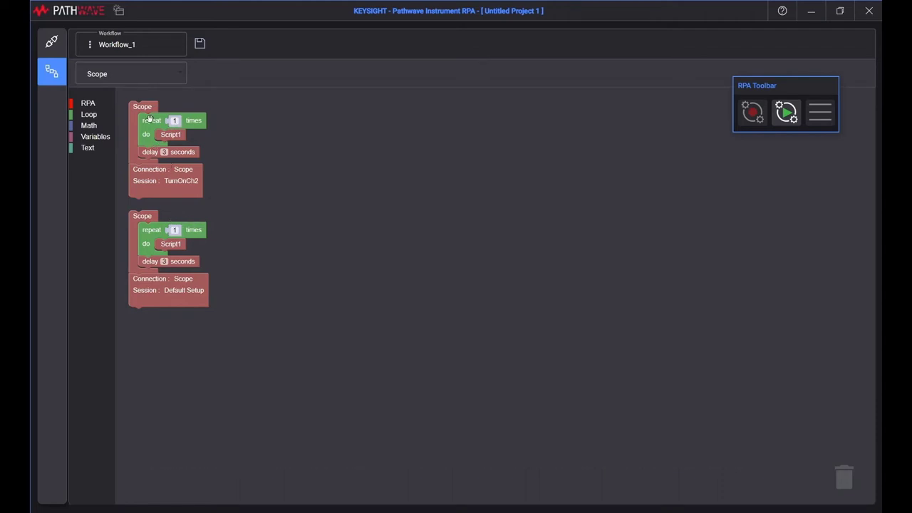
left_click_drag(149, 112, 149, 318)
left_click_drag(148, 216, 151, 107)
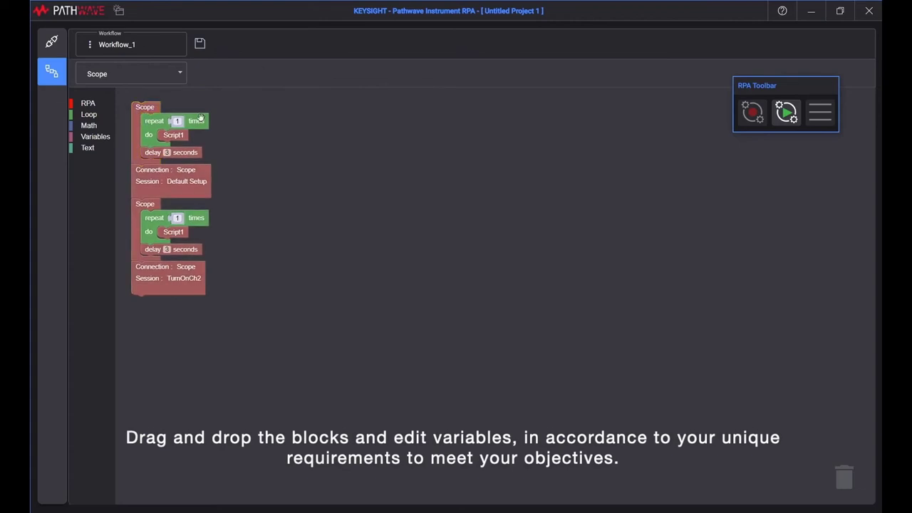
- Attempt saving under the existing Workflow_1 name, then decline the overwrite prompt
left_click(199, 45)
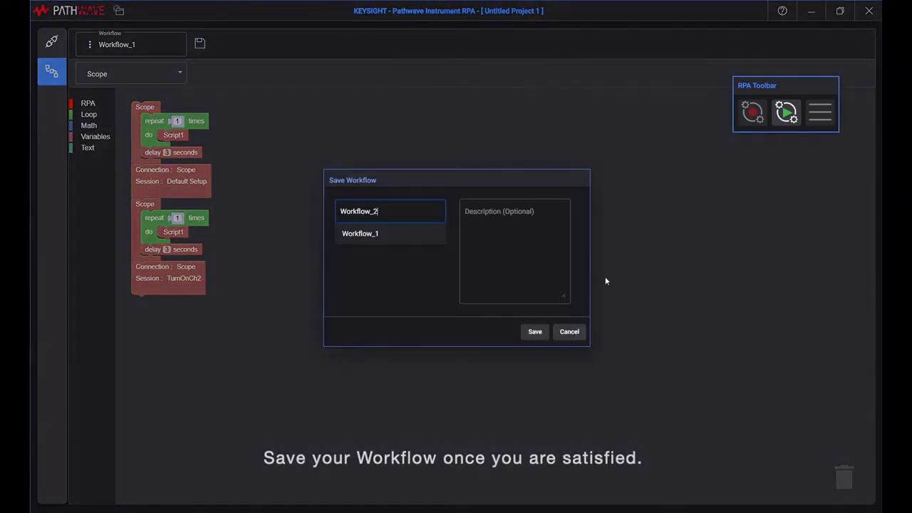
left_click(373, 235)
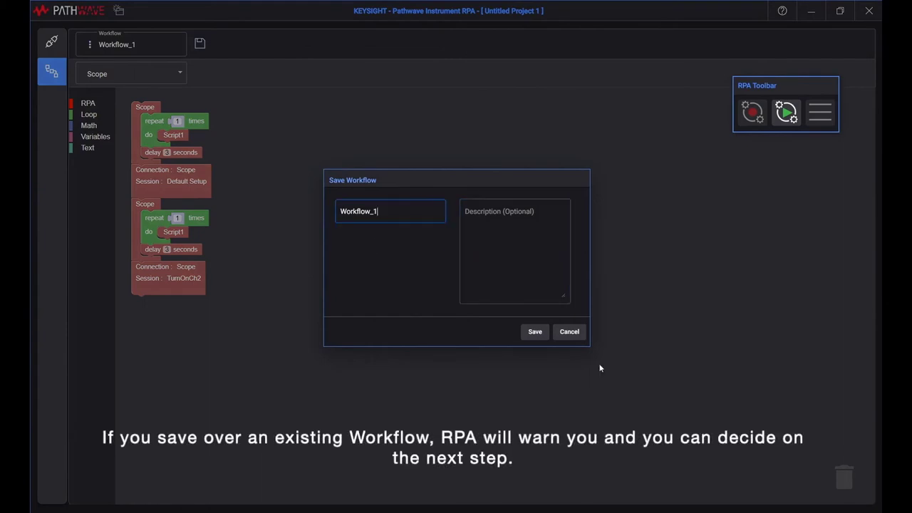
left_click(534, 332)
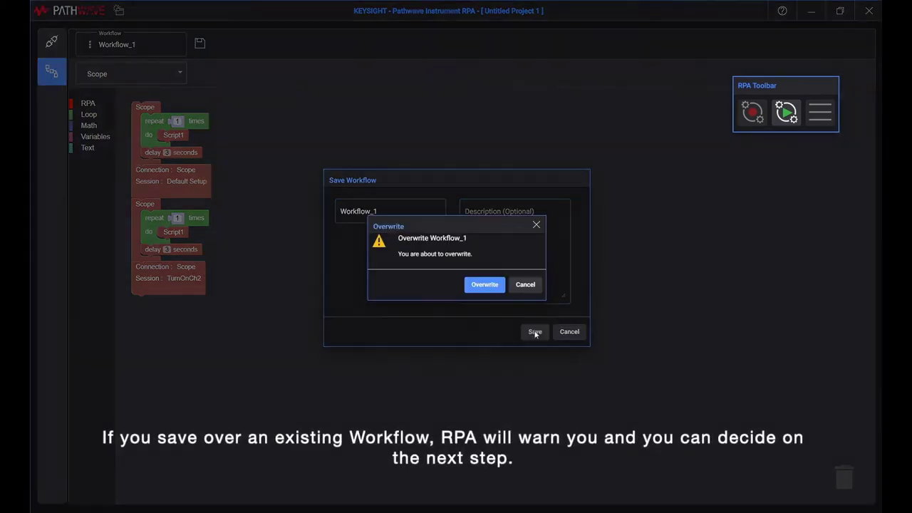
left_click(524, 287)
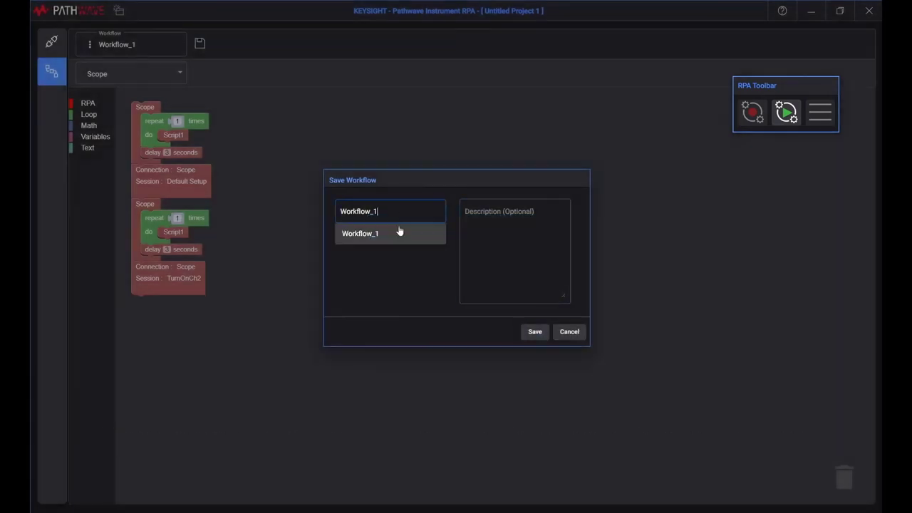
- Save the workflow as 'Basic Workflow' with description 'stitching 2 Sessions'
key("BackSpace")
key("BackSpace")
key("BackSpace")
key("BackSpace")
key("BackSpace")
key("BackSpace")
key("BackSpace")
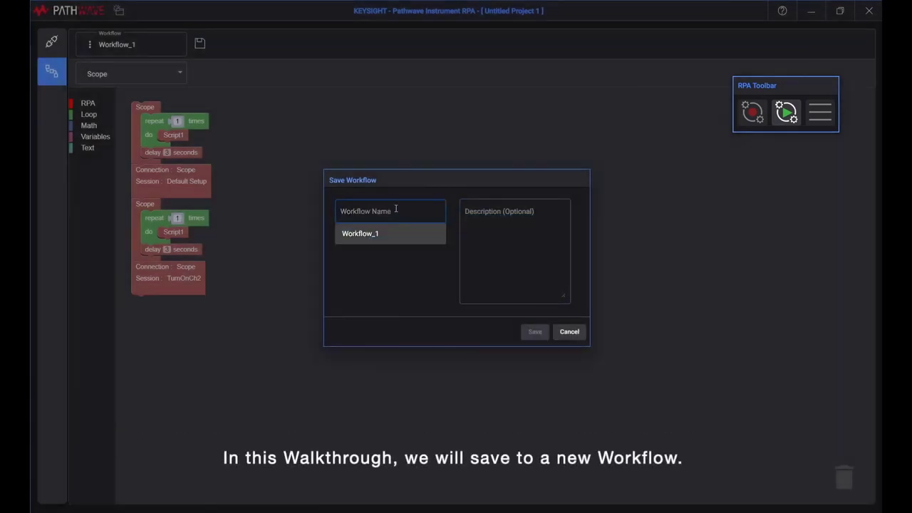
type("Basic Workflow")
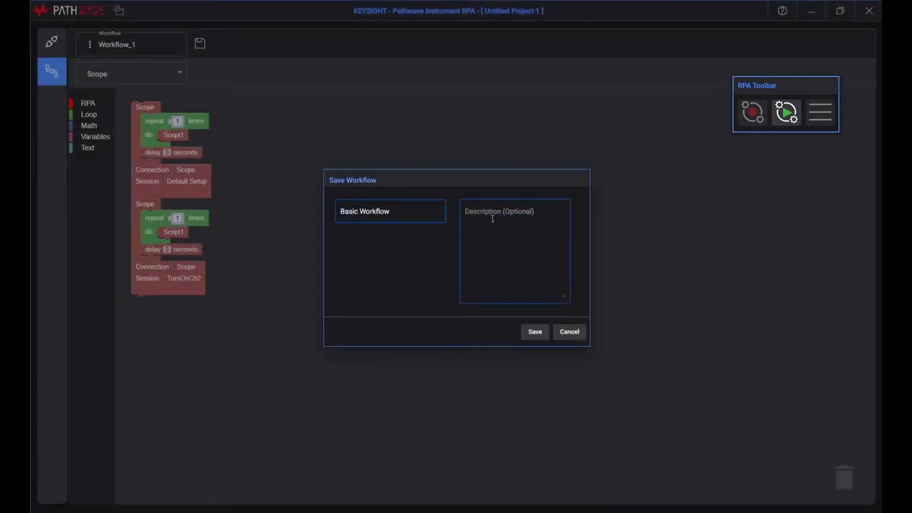
left_click(492, 219)
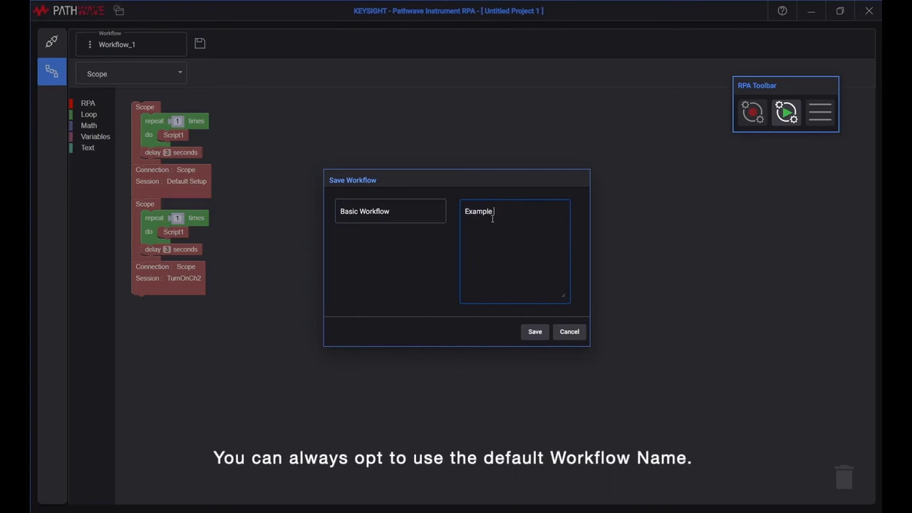
type("sti")
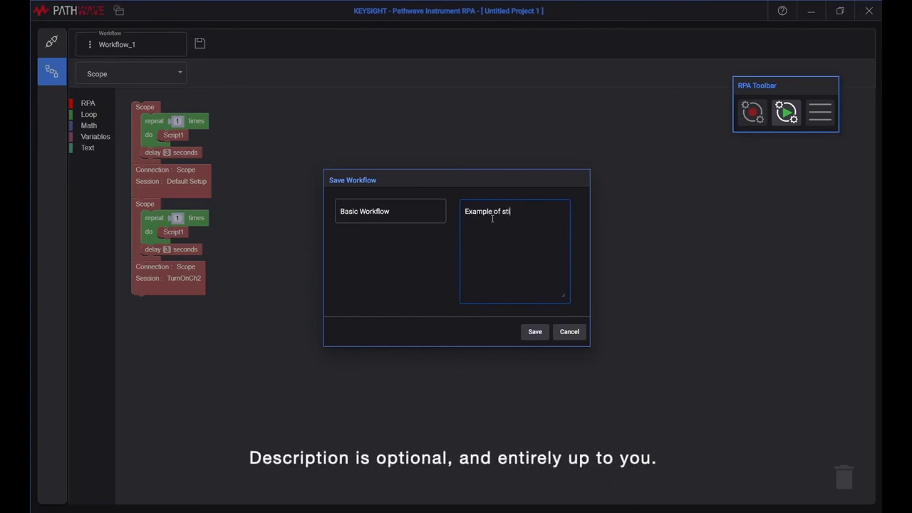
type("tching 2 Sessions.")
left_click(535, 332)
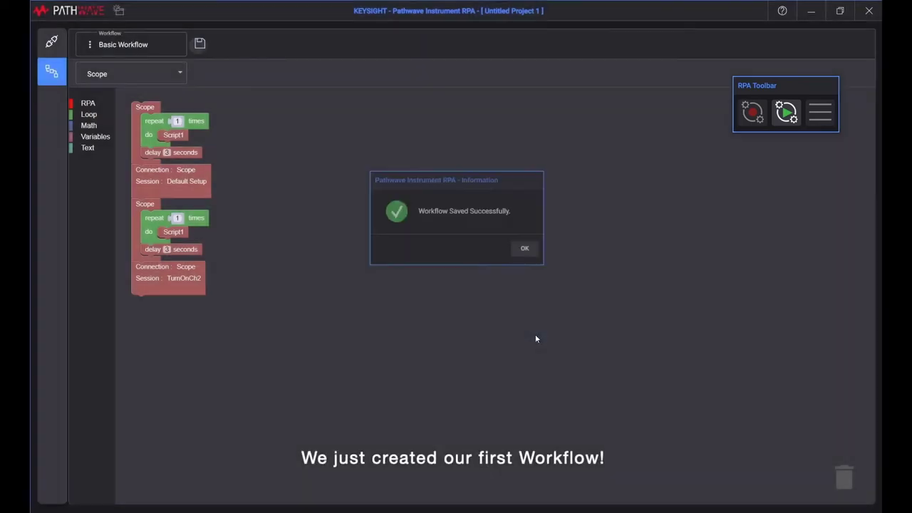
- Dismiss the saved message, play Basic Workflow, and click the channel 2 On control twice
left_click(525, 248)
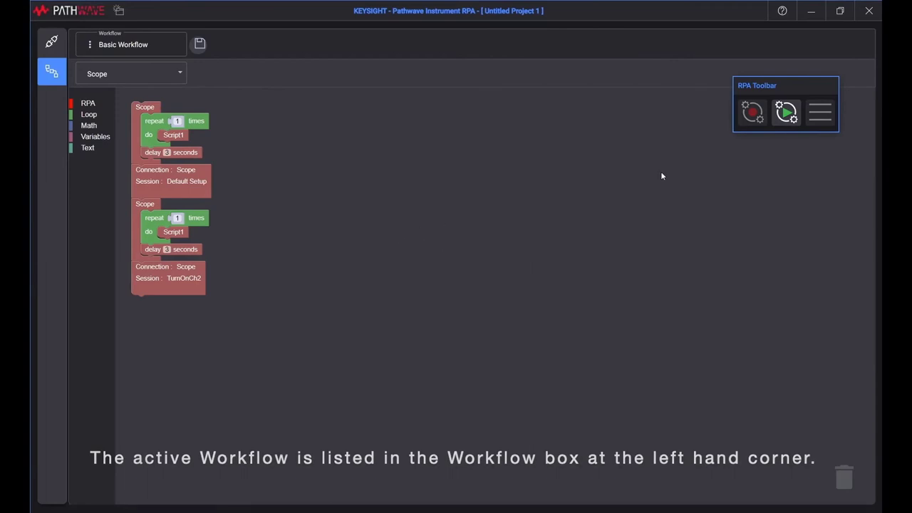
left_click(783, 115)
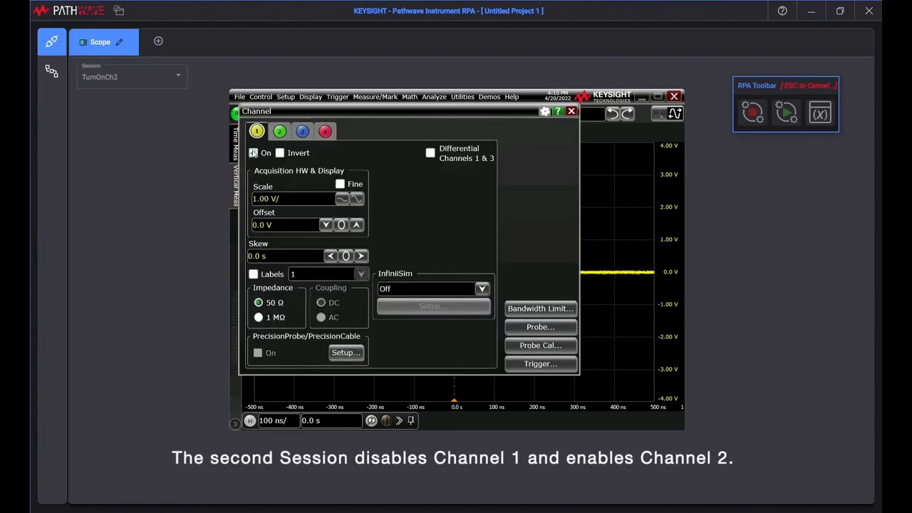
left_click(254, 152)
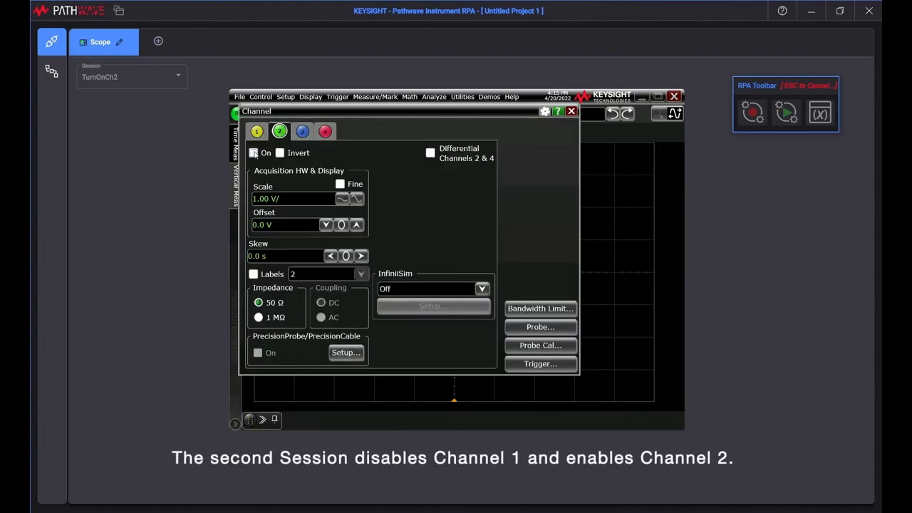
left_click(253, 152)
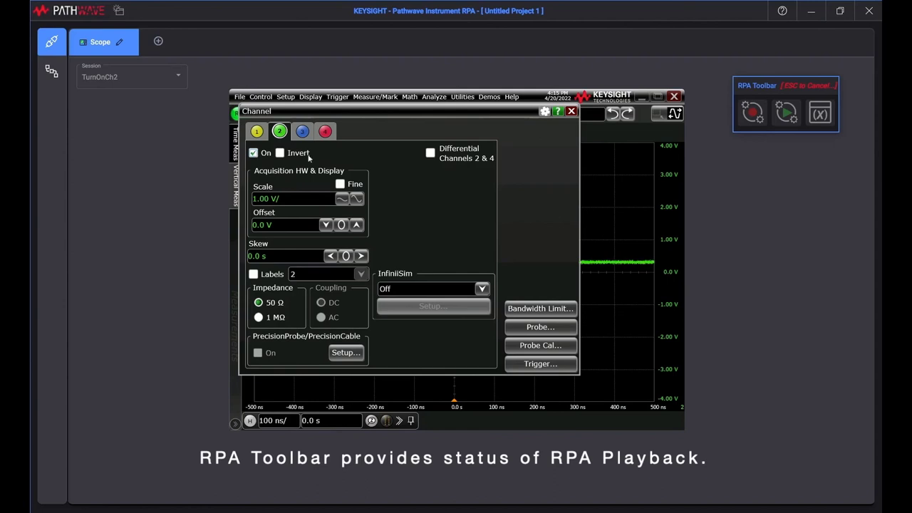